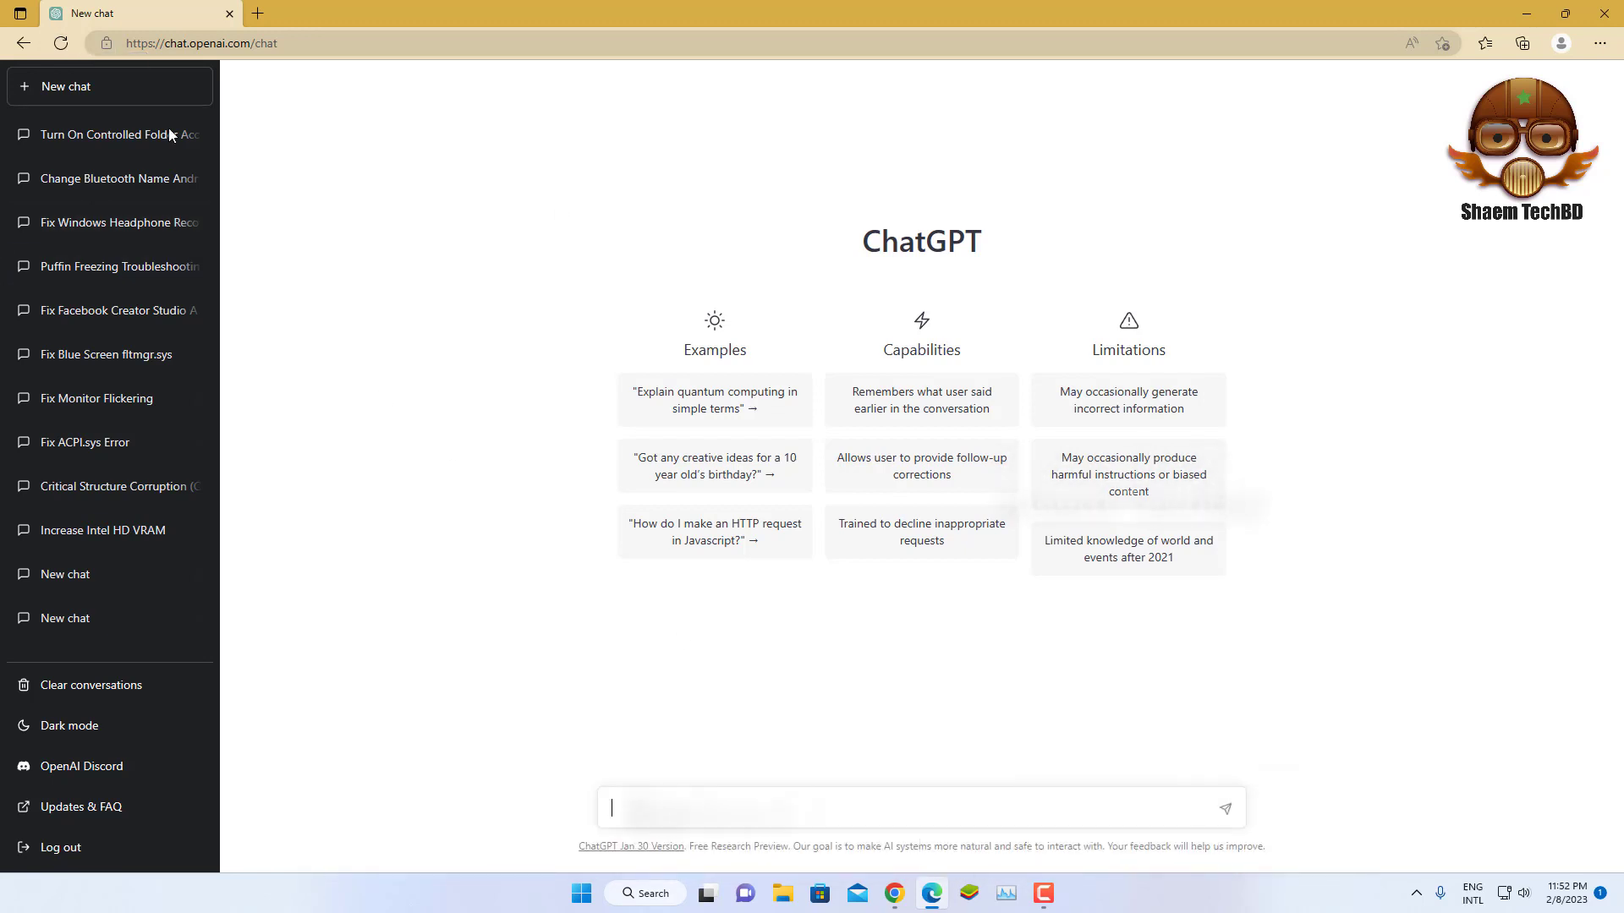
Reload ChatGPT, dismiss the high-demand banner, and ask 'how to earn money'
left_click(59, 43)
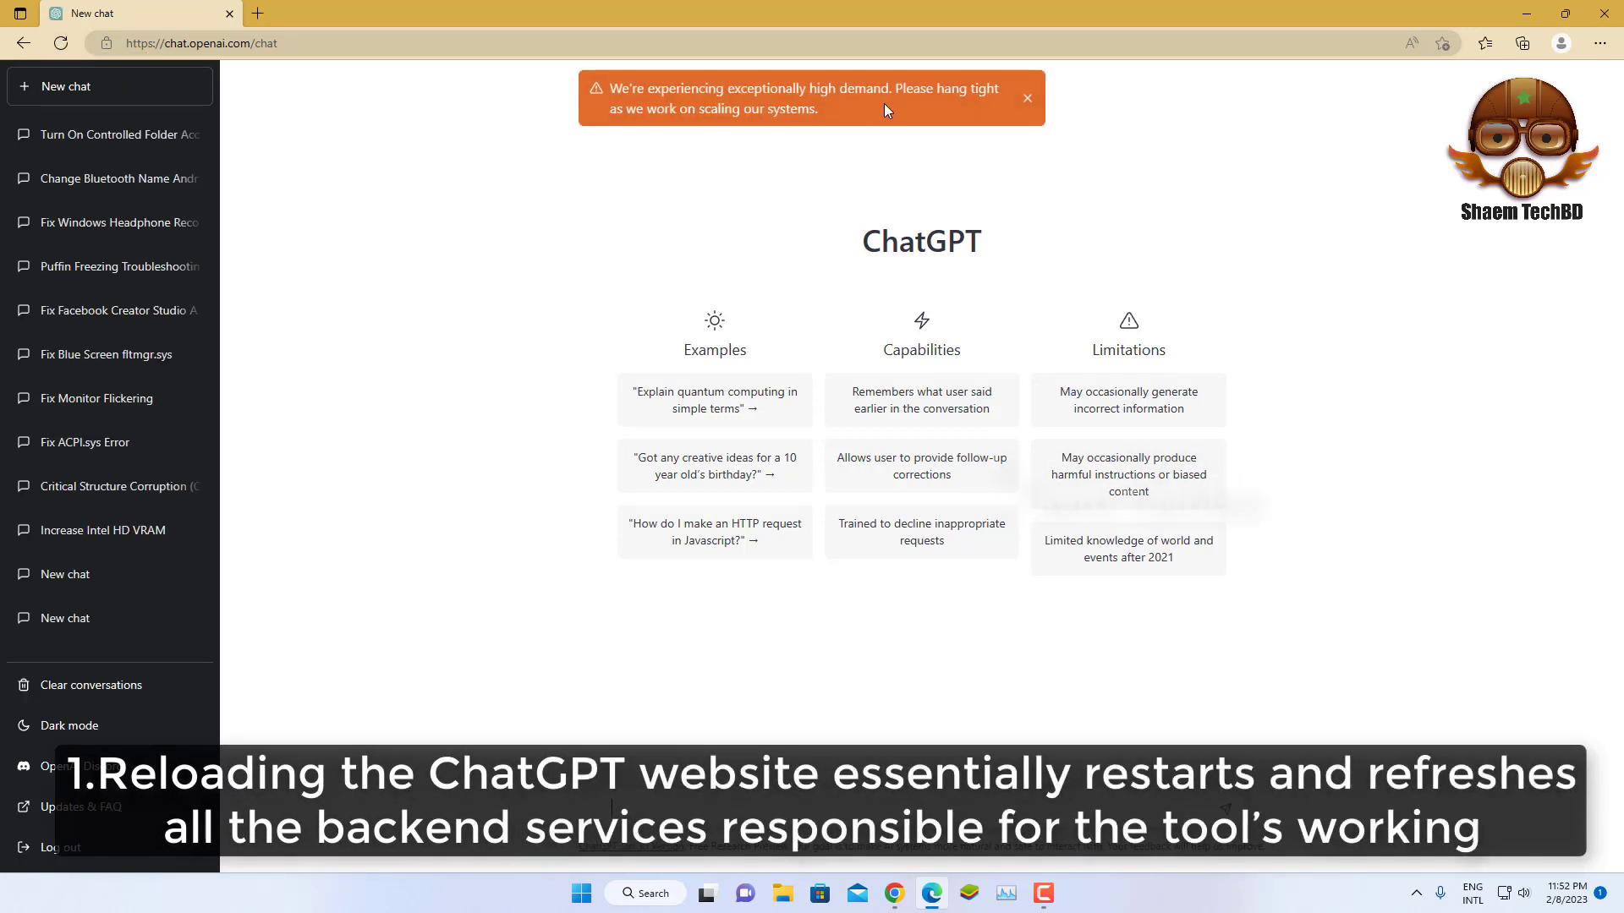
left_click(1026, 103)
type("ho")
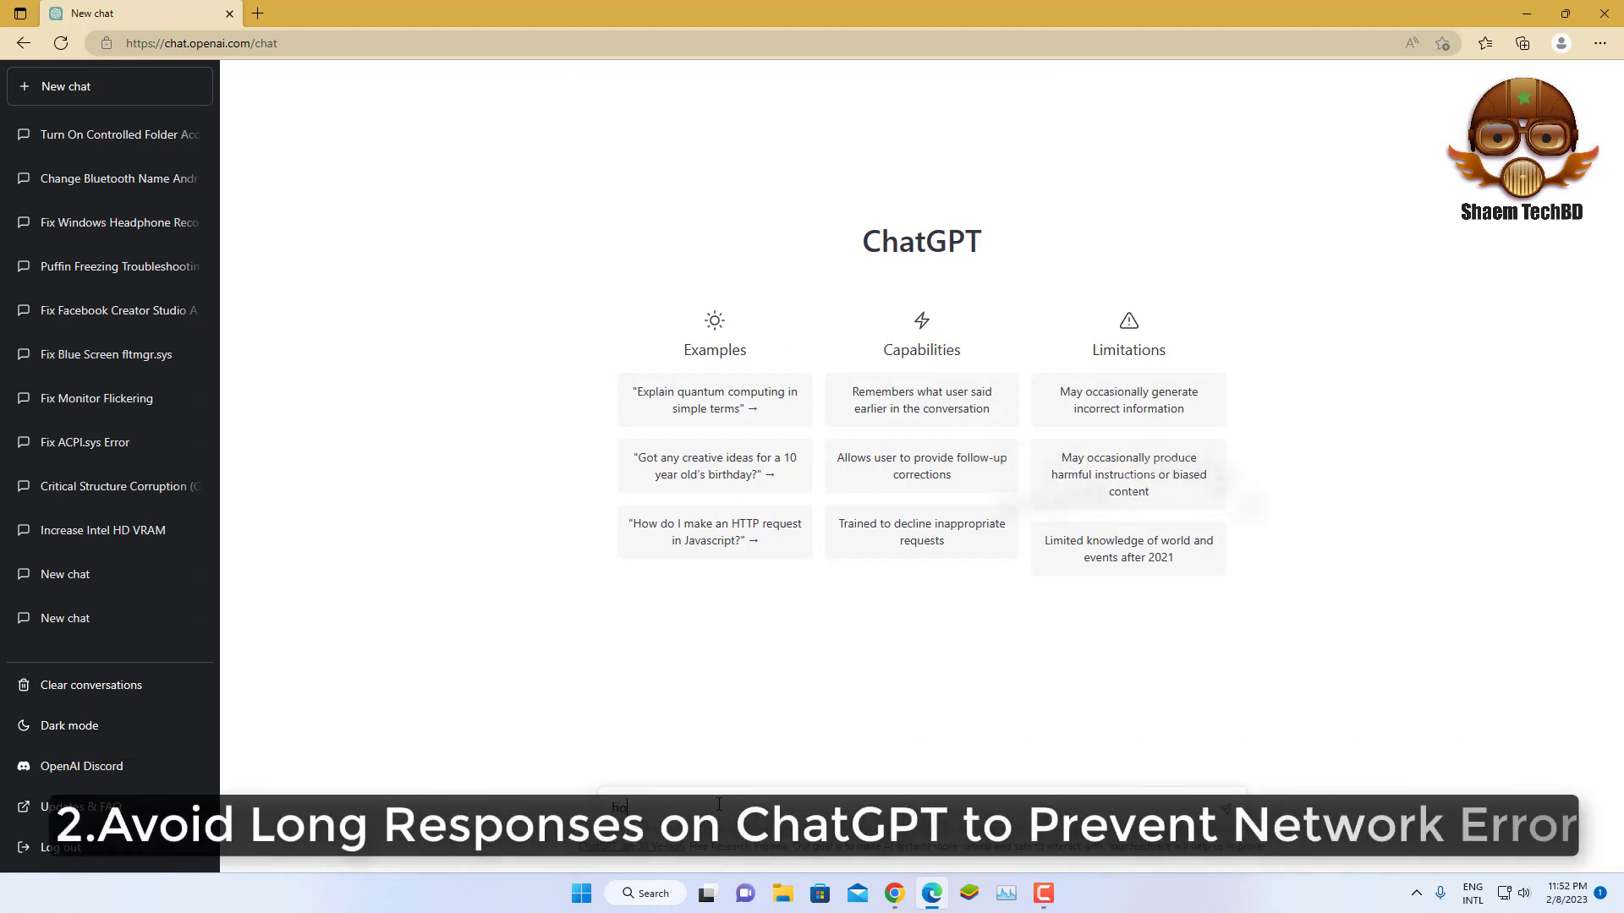
type("w")
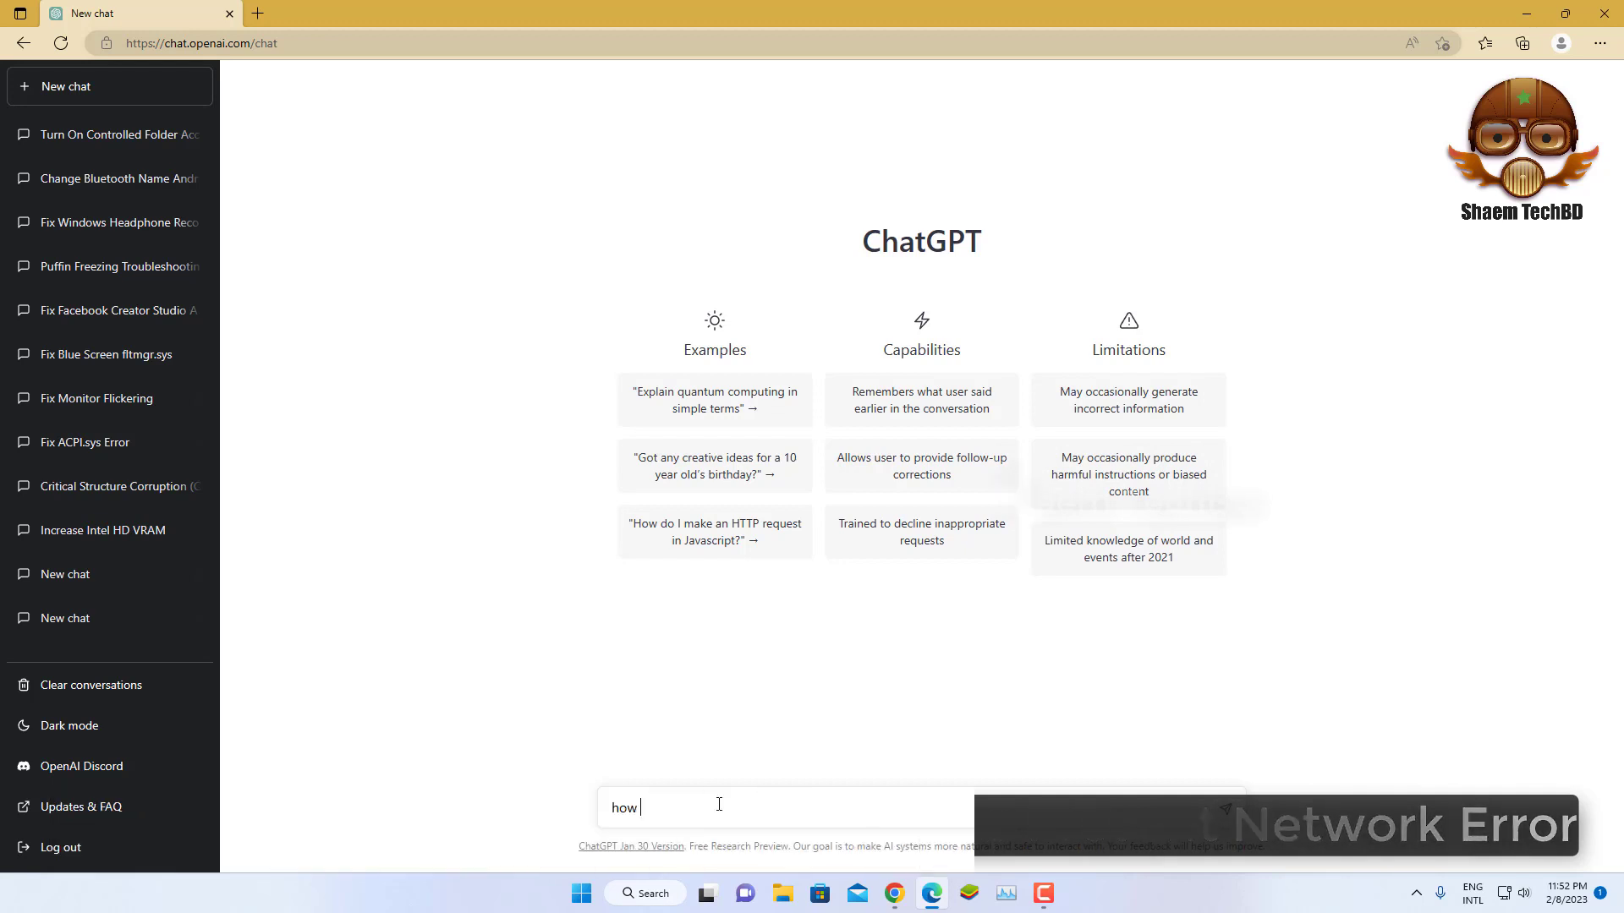
type(" to r")
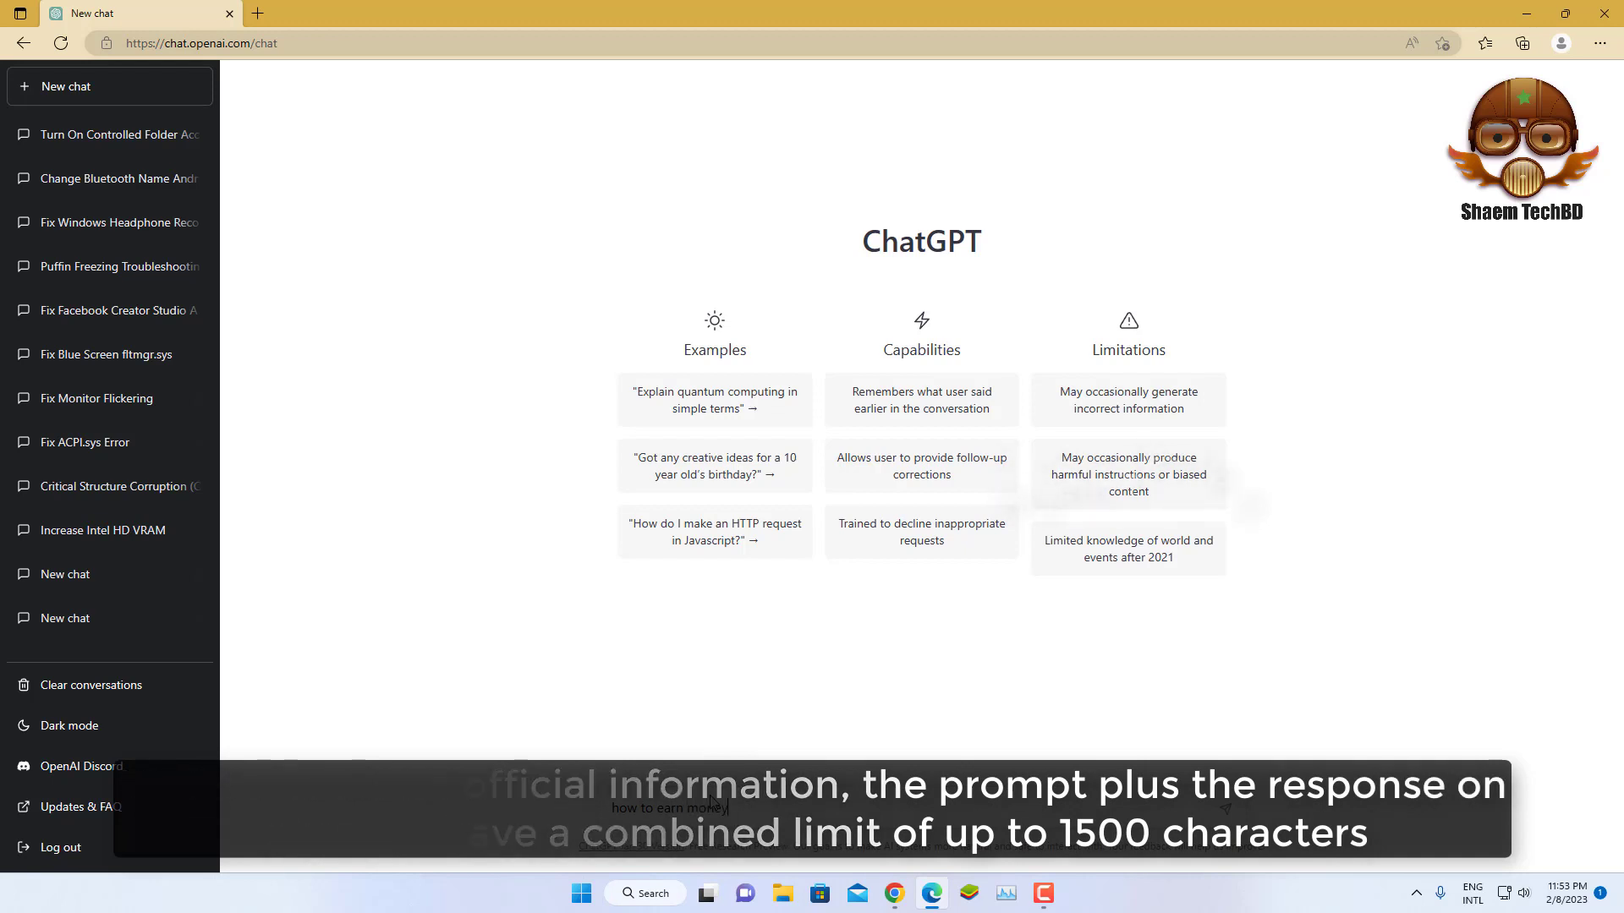
key("Return")
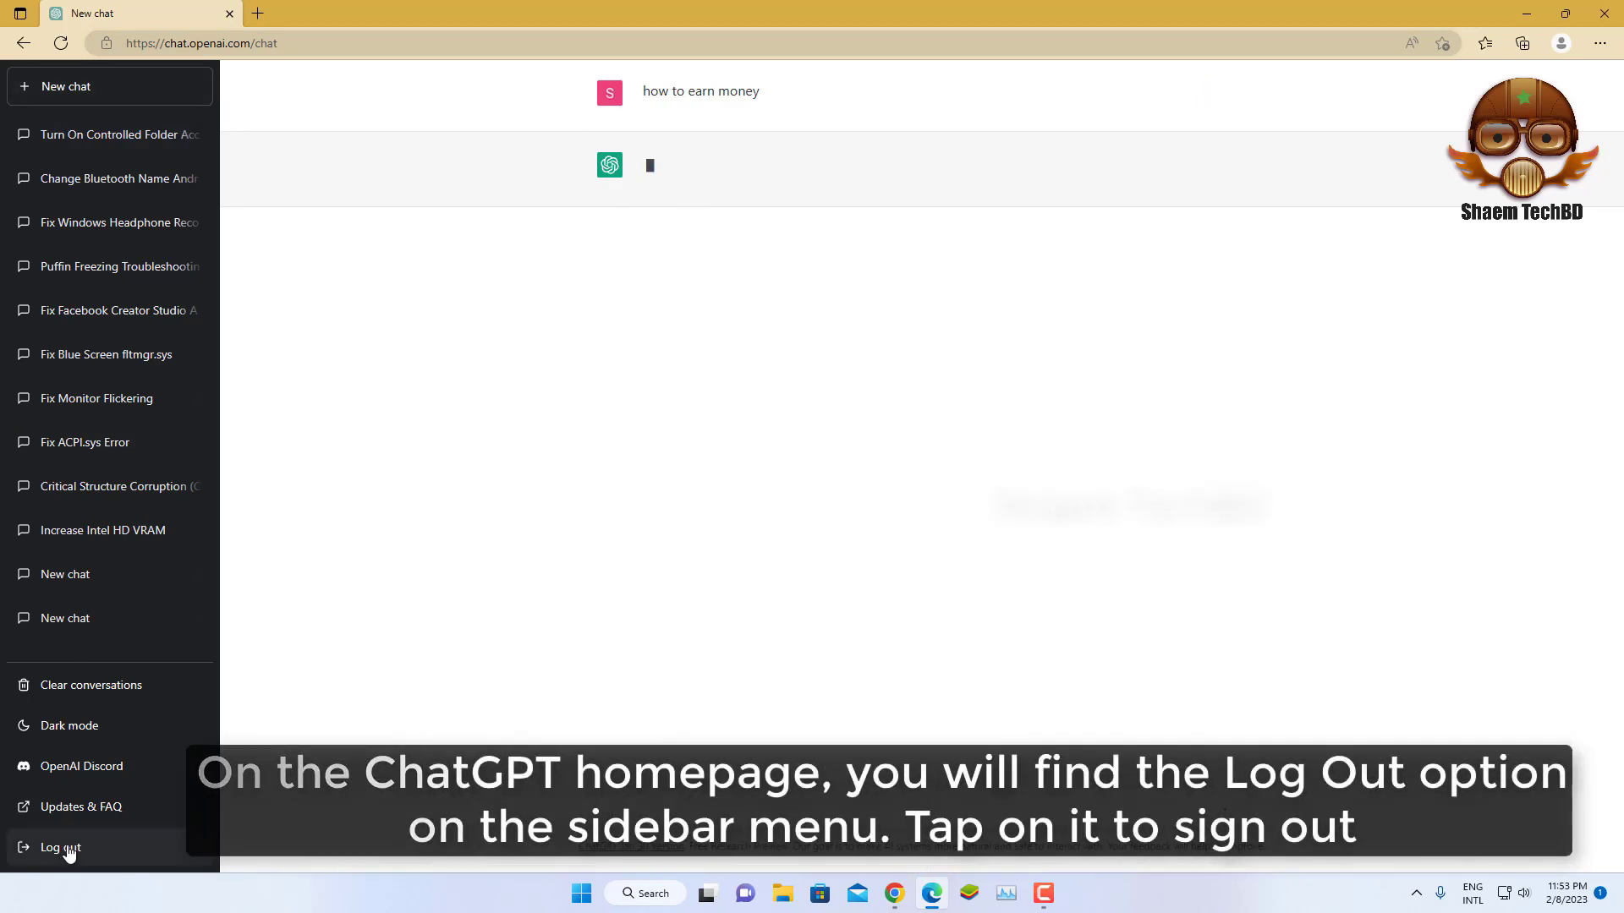
Log out of ChatGPT and log back in with a Google account
left_click(64, 848)
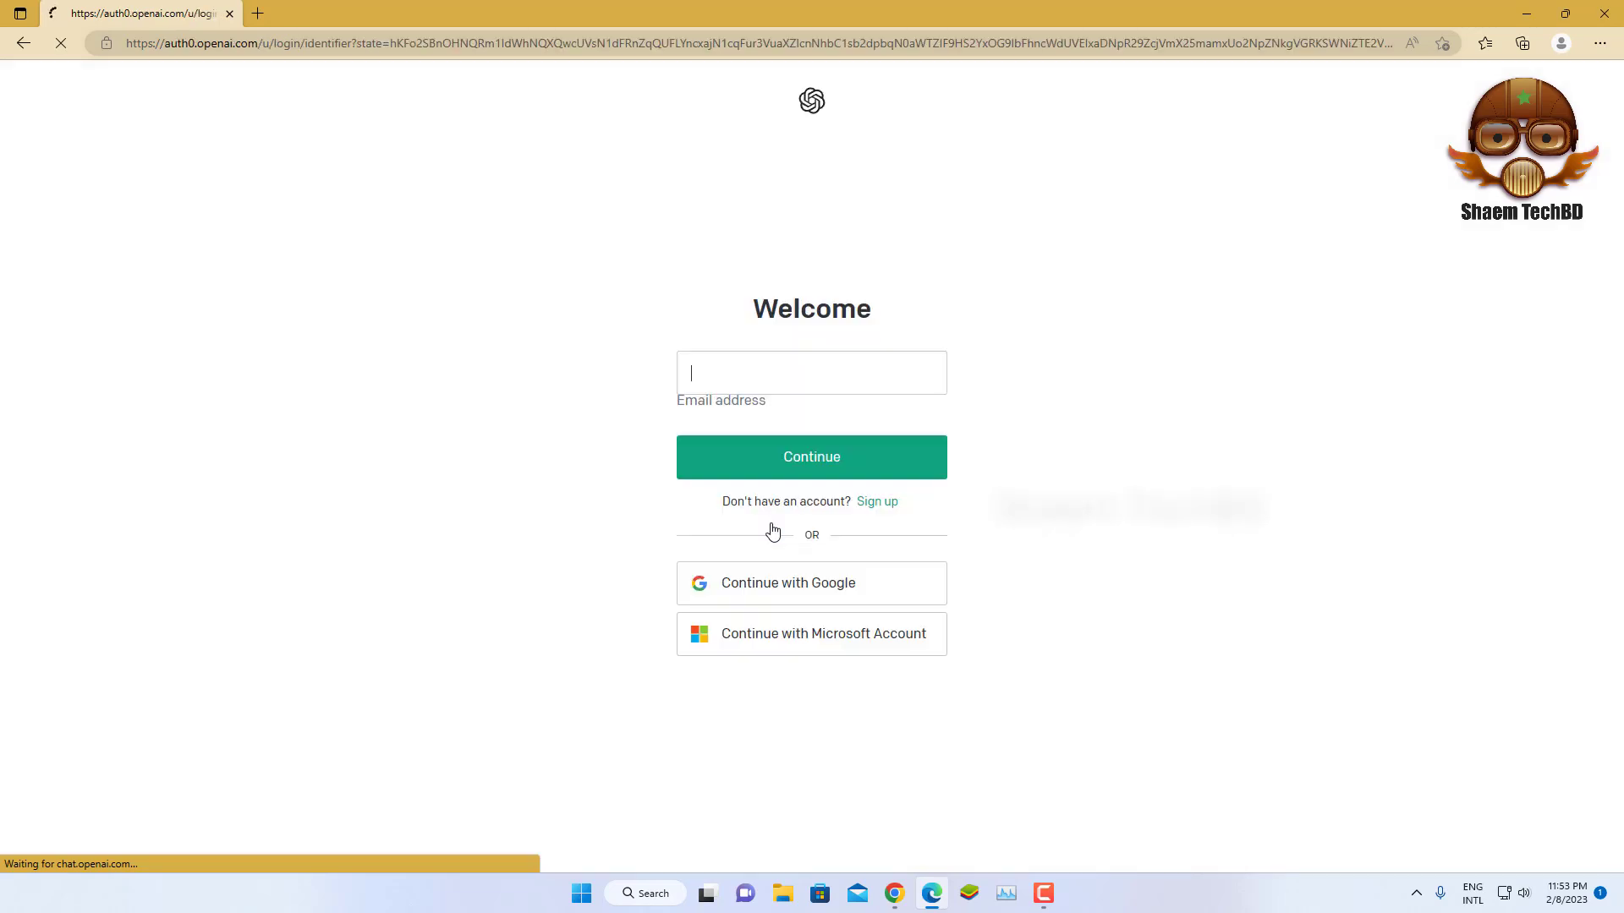
left_click(786, 572)
left_click(720, 437)
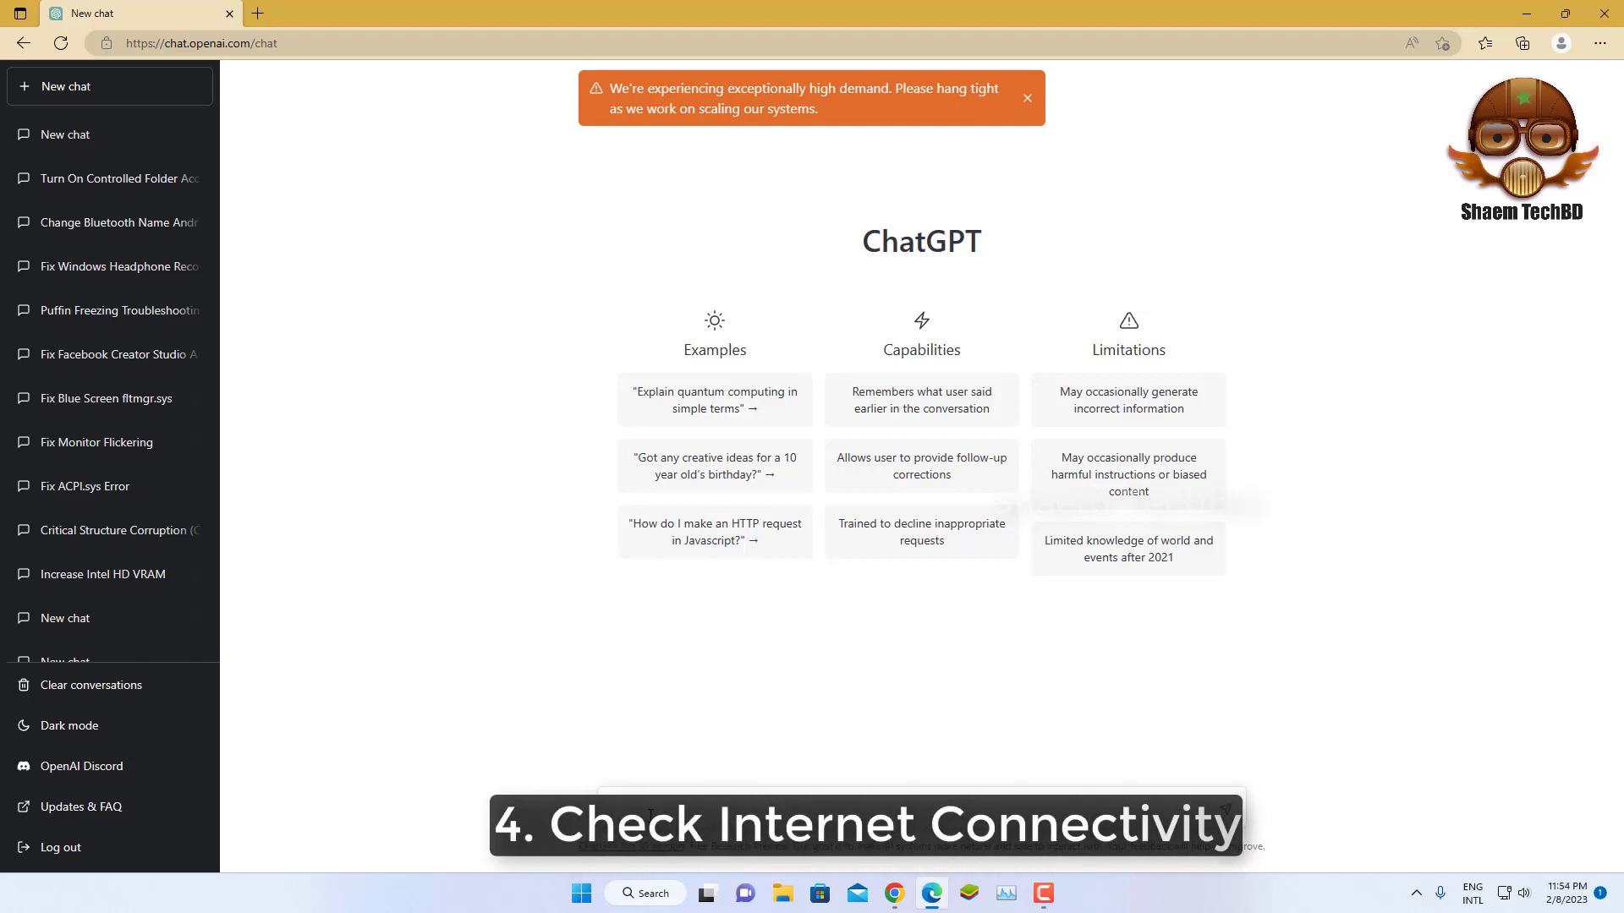
type("how to earn money youtube")
Send 'how to earn money youtube' and start a Fast.com speed test in a new tab
key("Return")
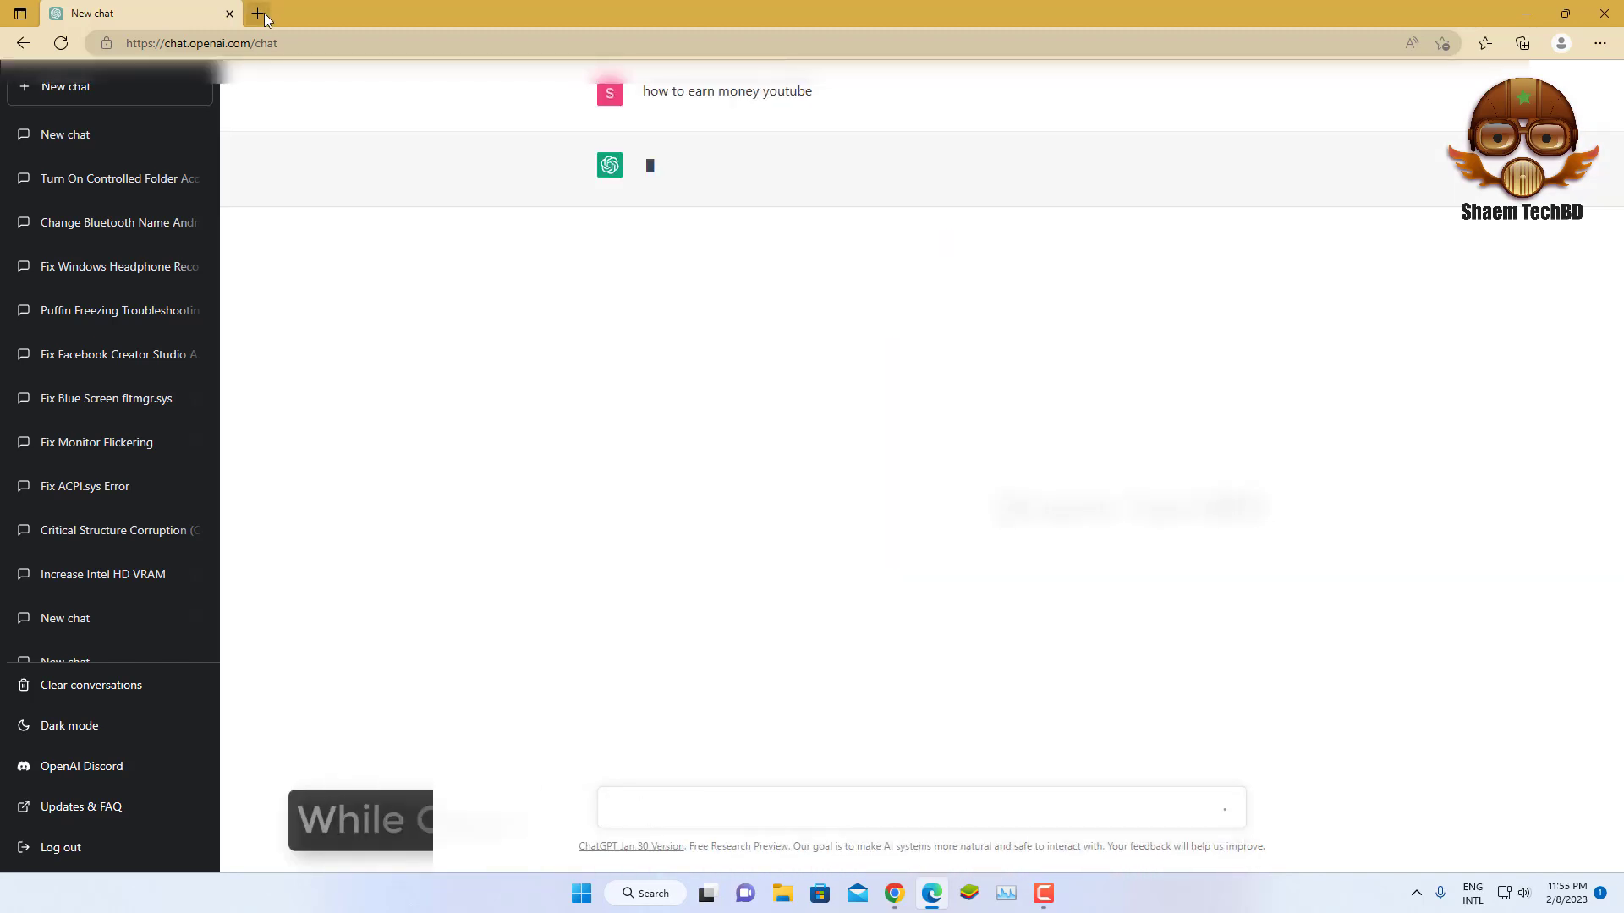
left_click(259, 14)
type("f")
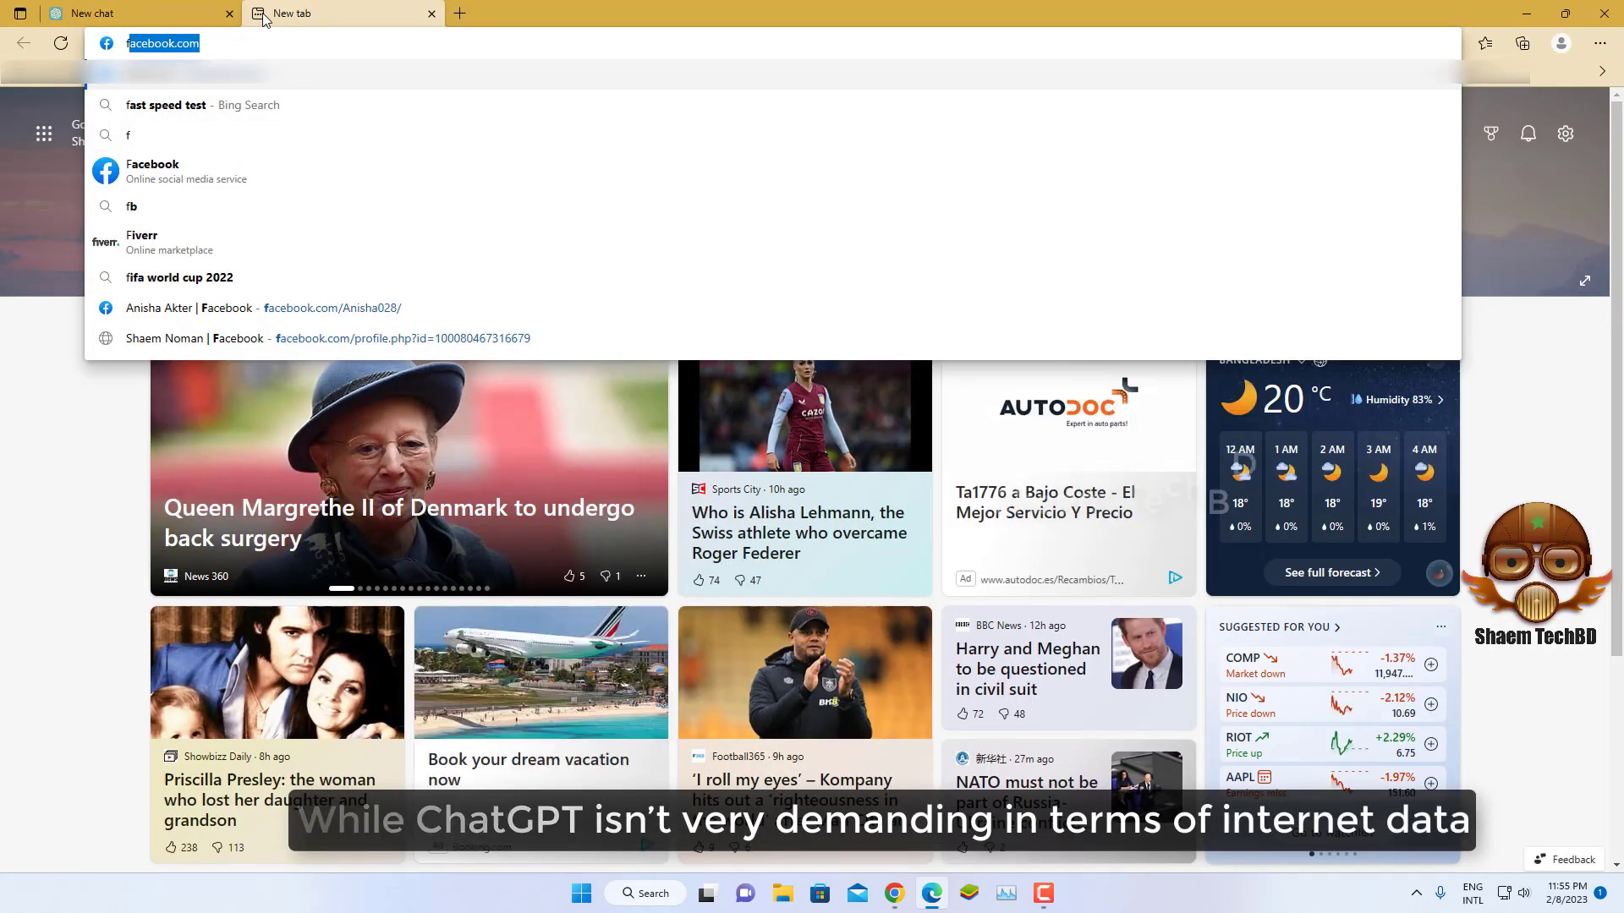
type("ast.co")
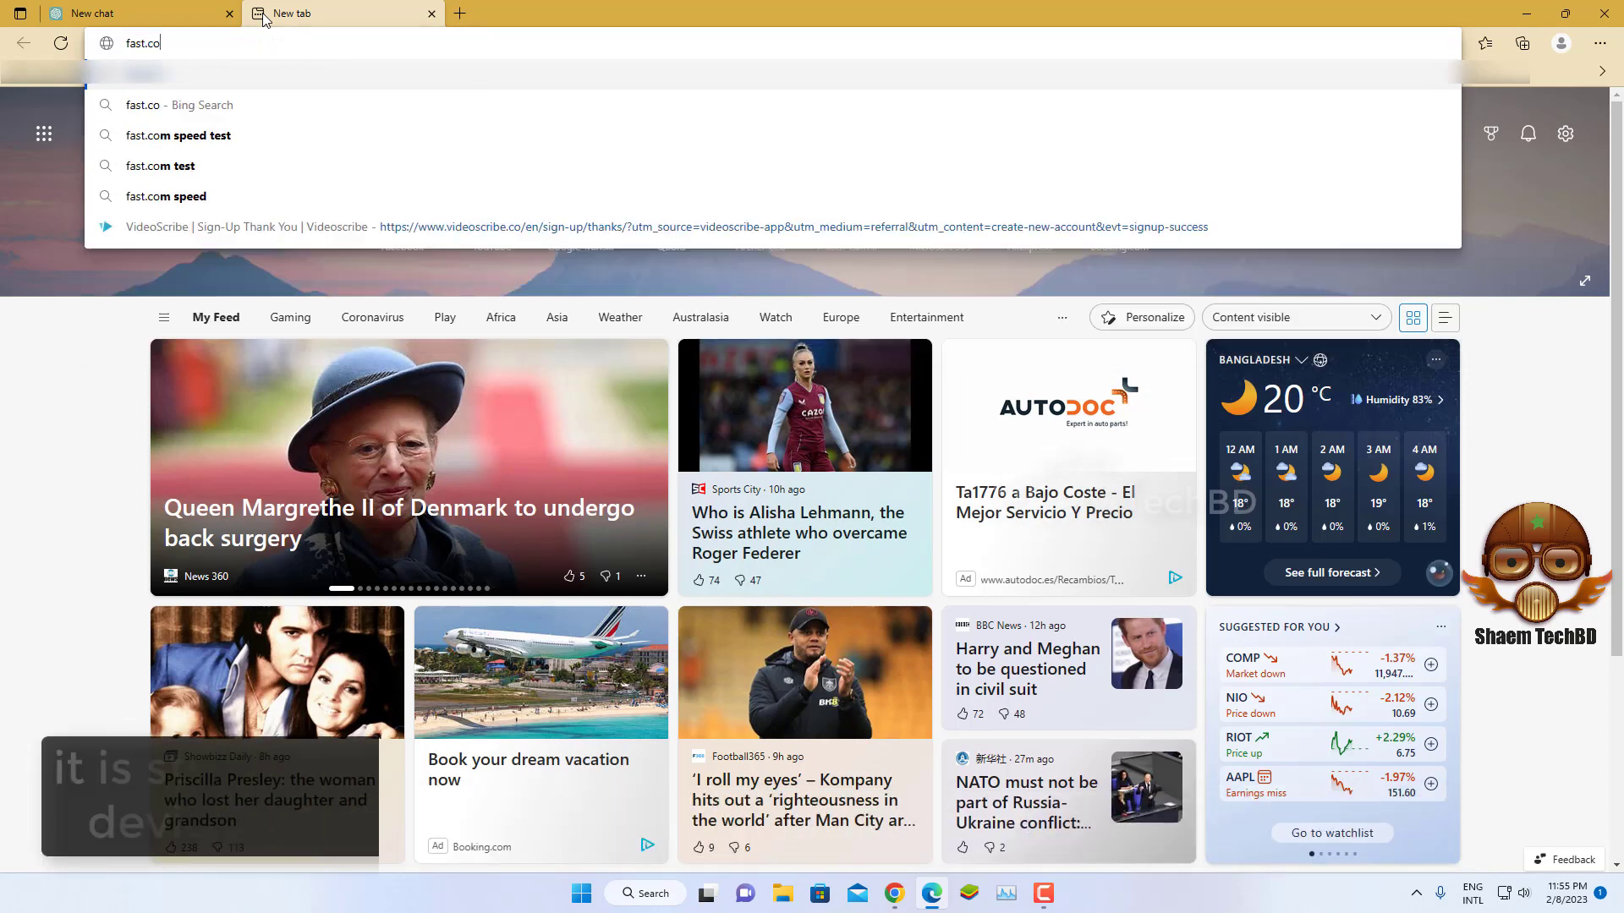
type("m")
key("Return")
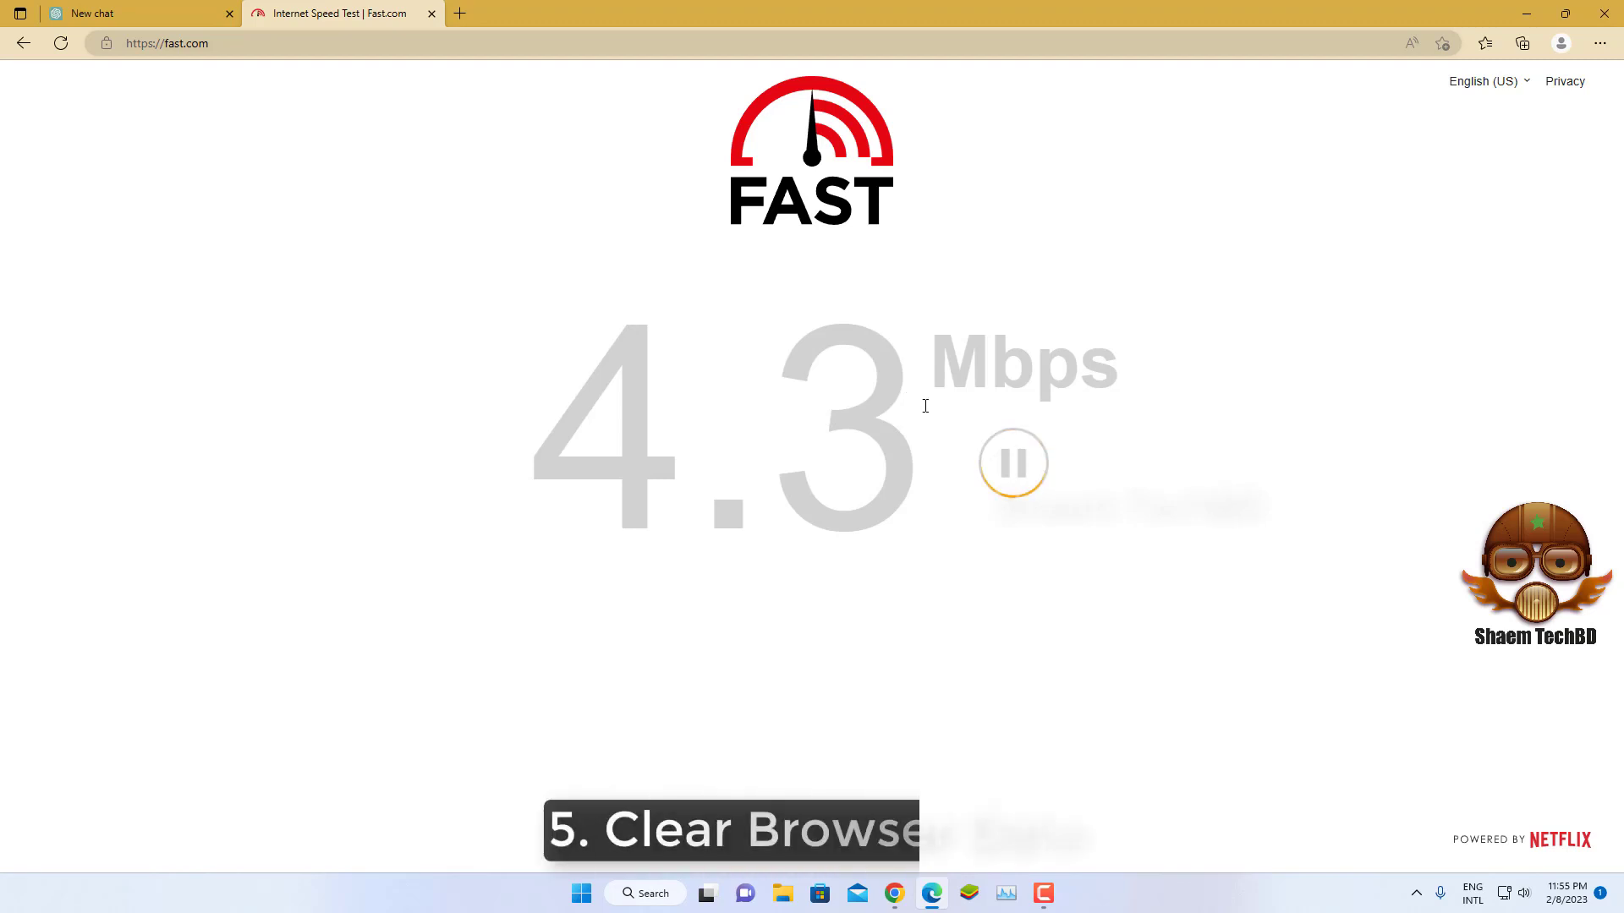
left_click(1599, 43)
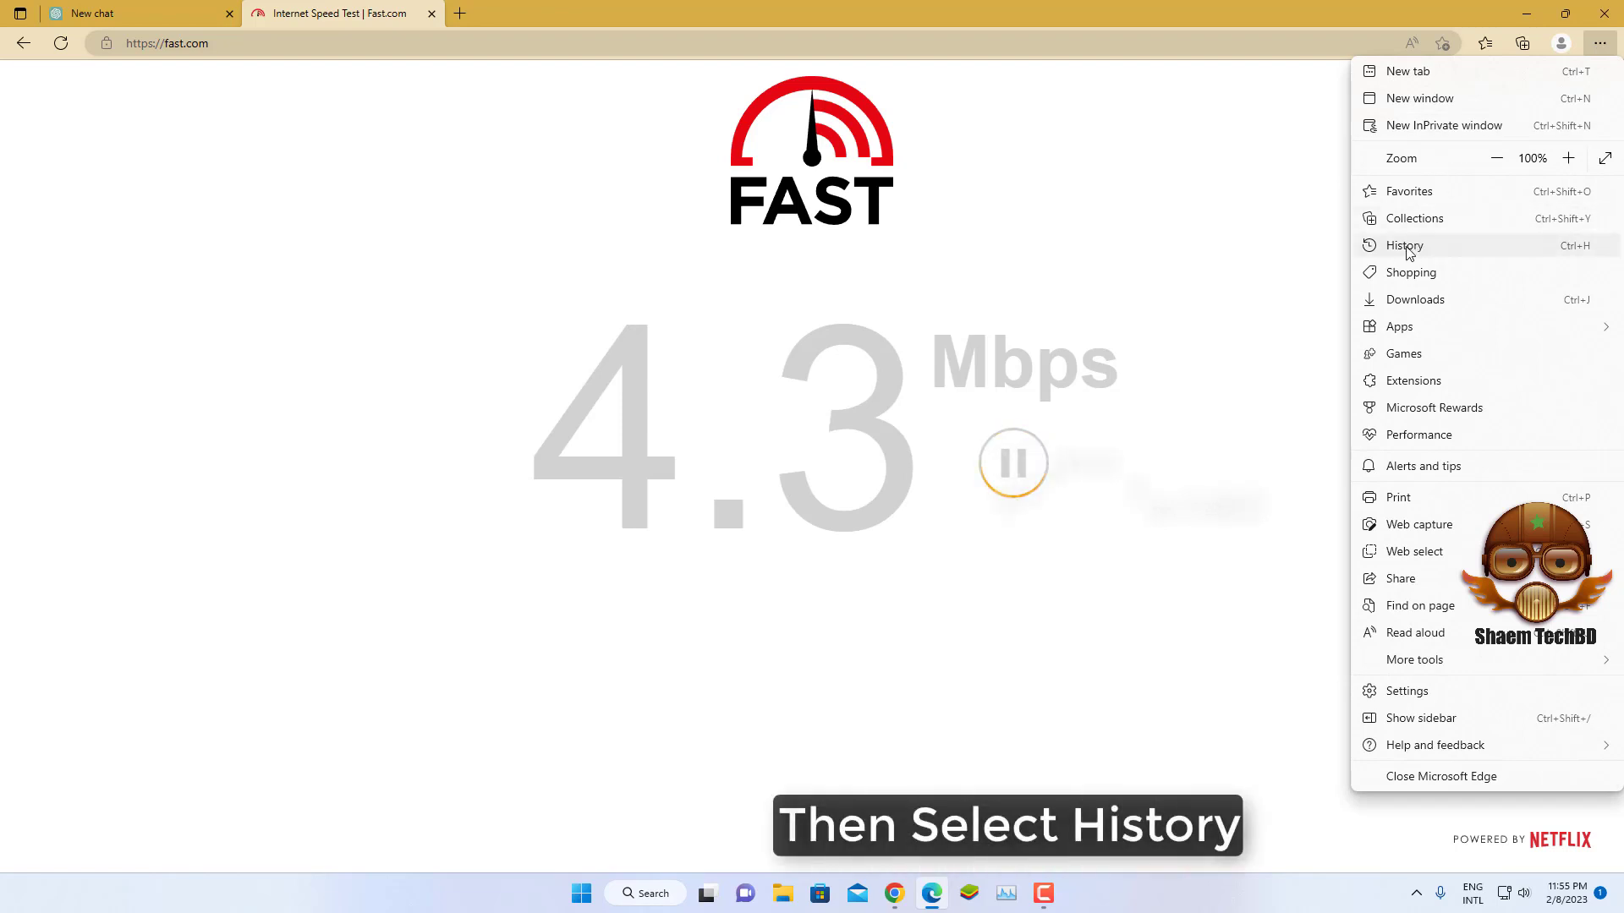
left_click(1405, 248)
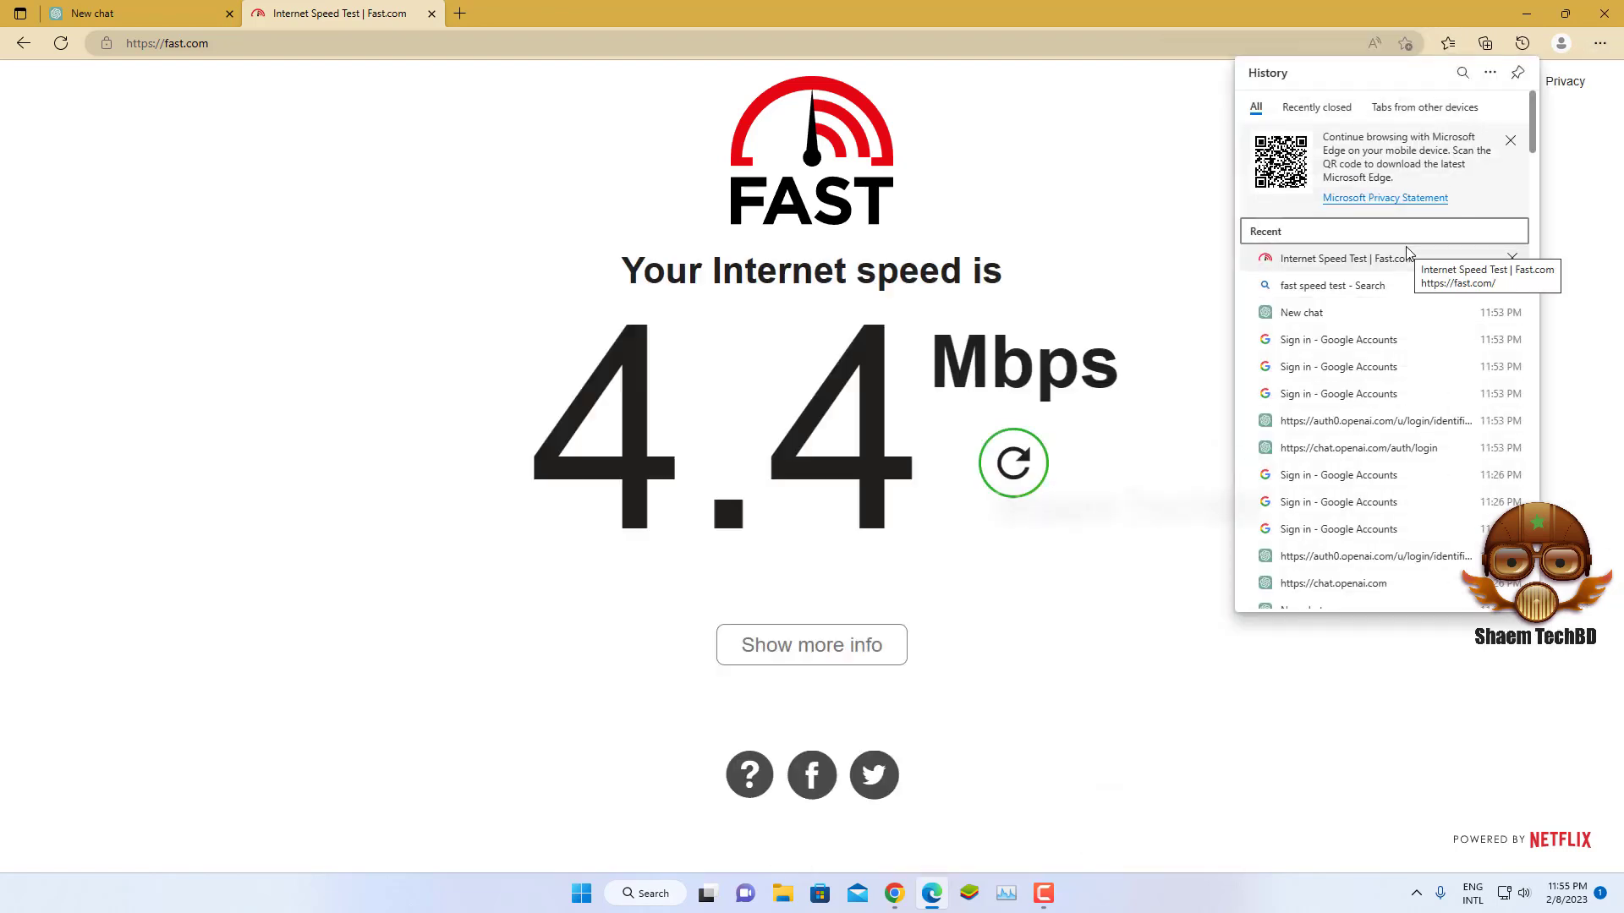
left_click(1488, 76)
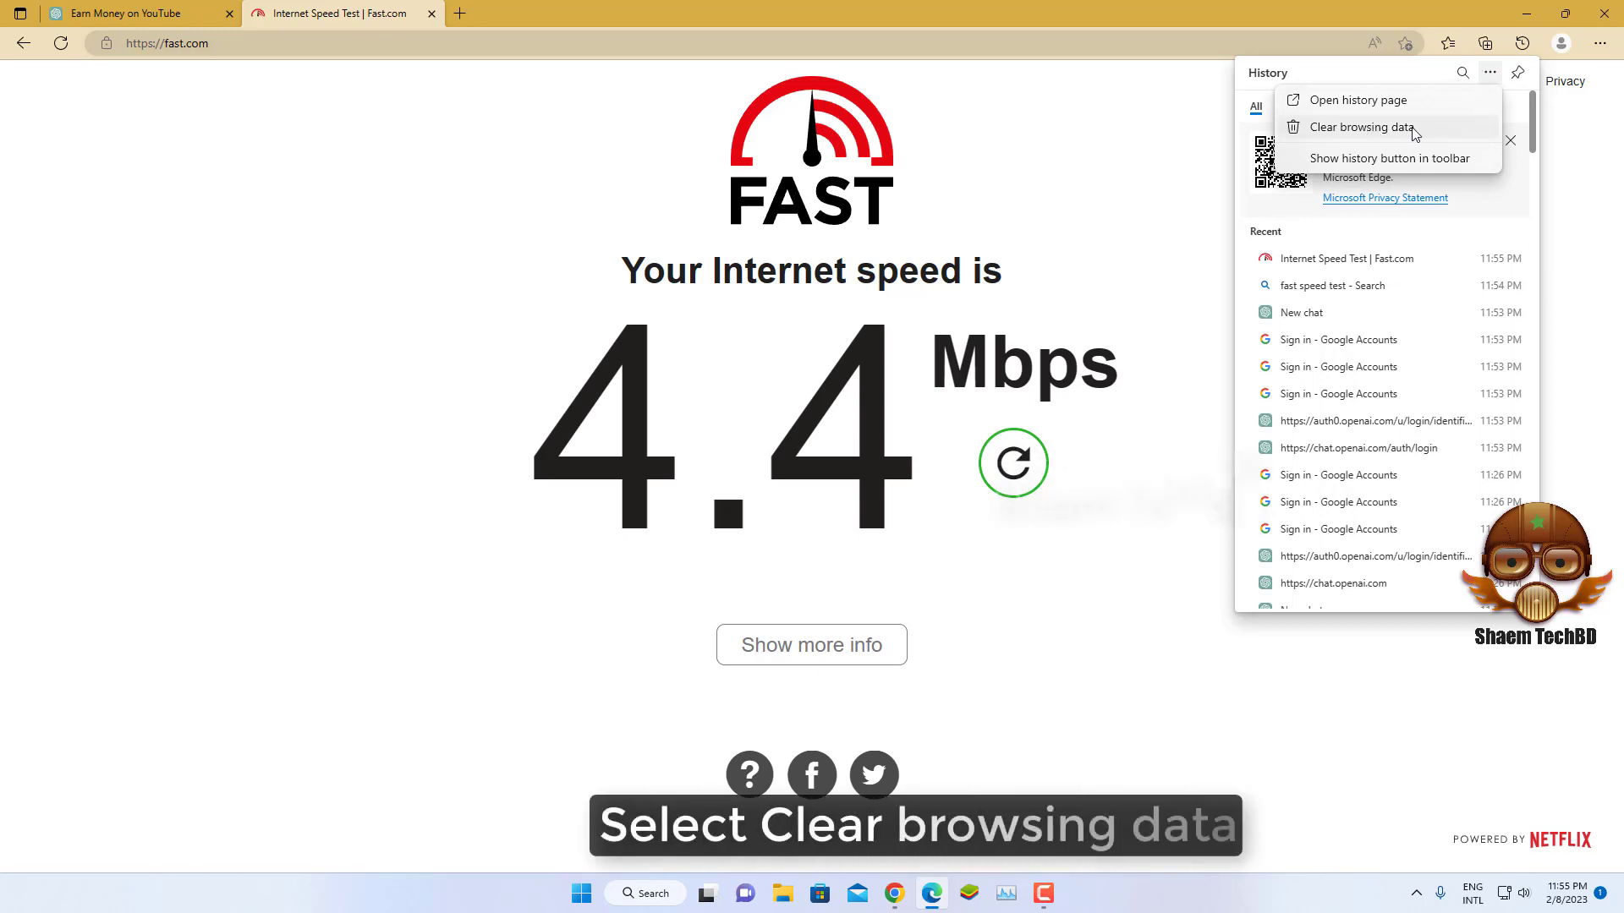
left_click(1175, 186)
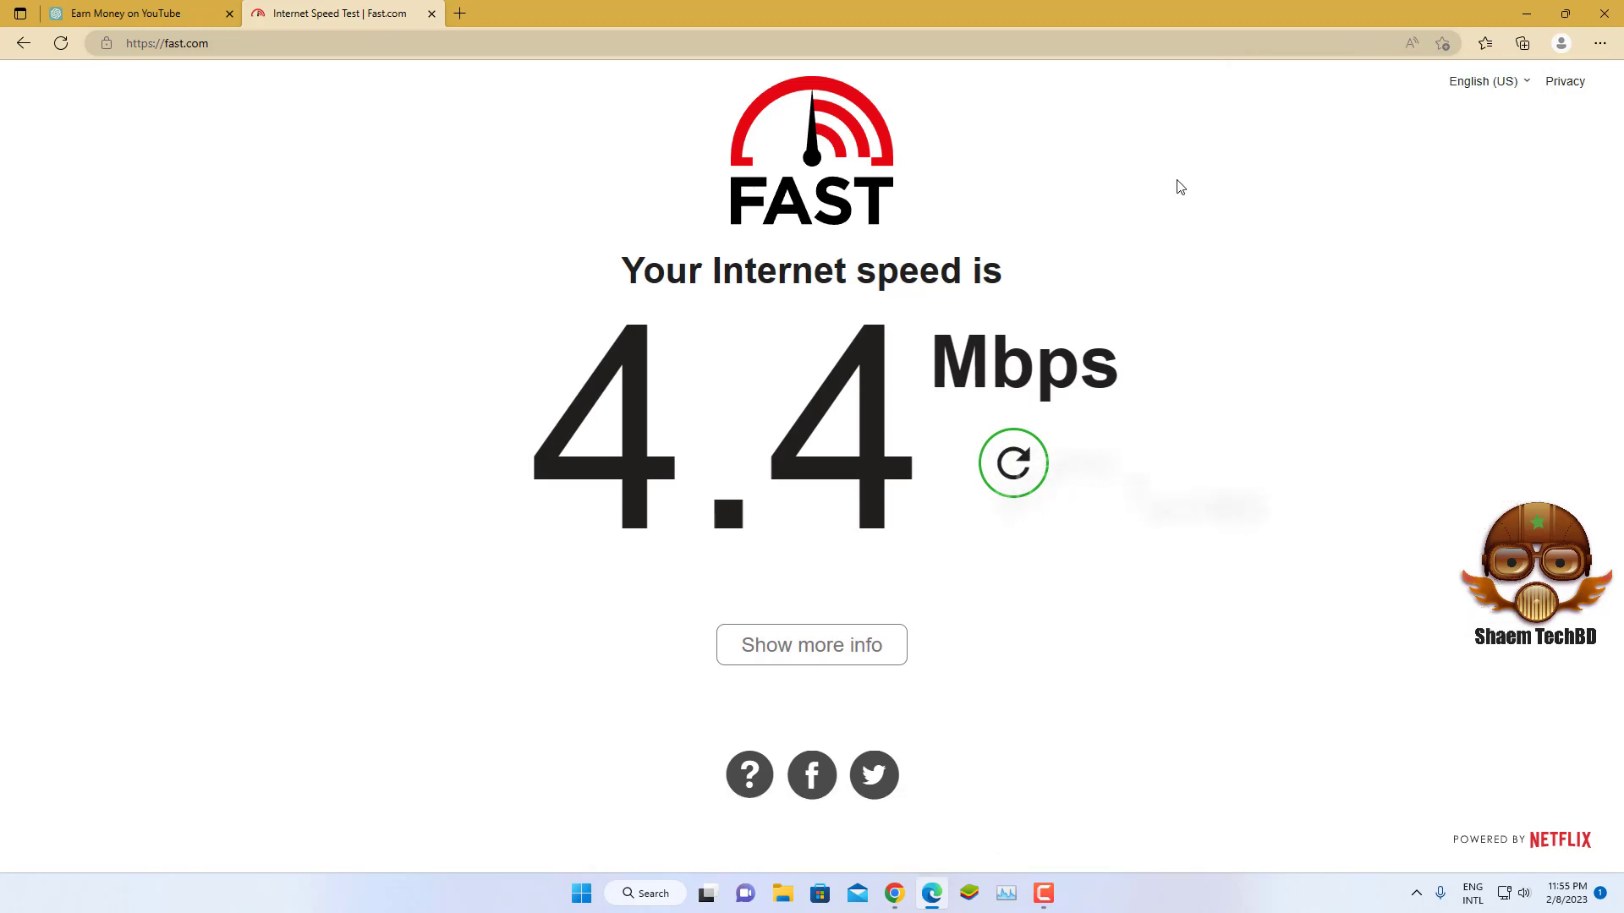
In the Earn Money on YouTube chat, send 'details how to earn money youtube'
left_click(125, 13)
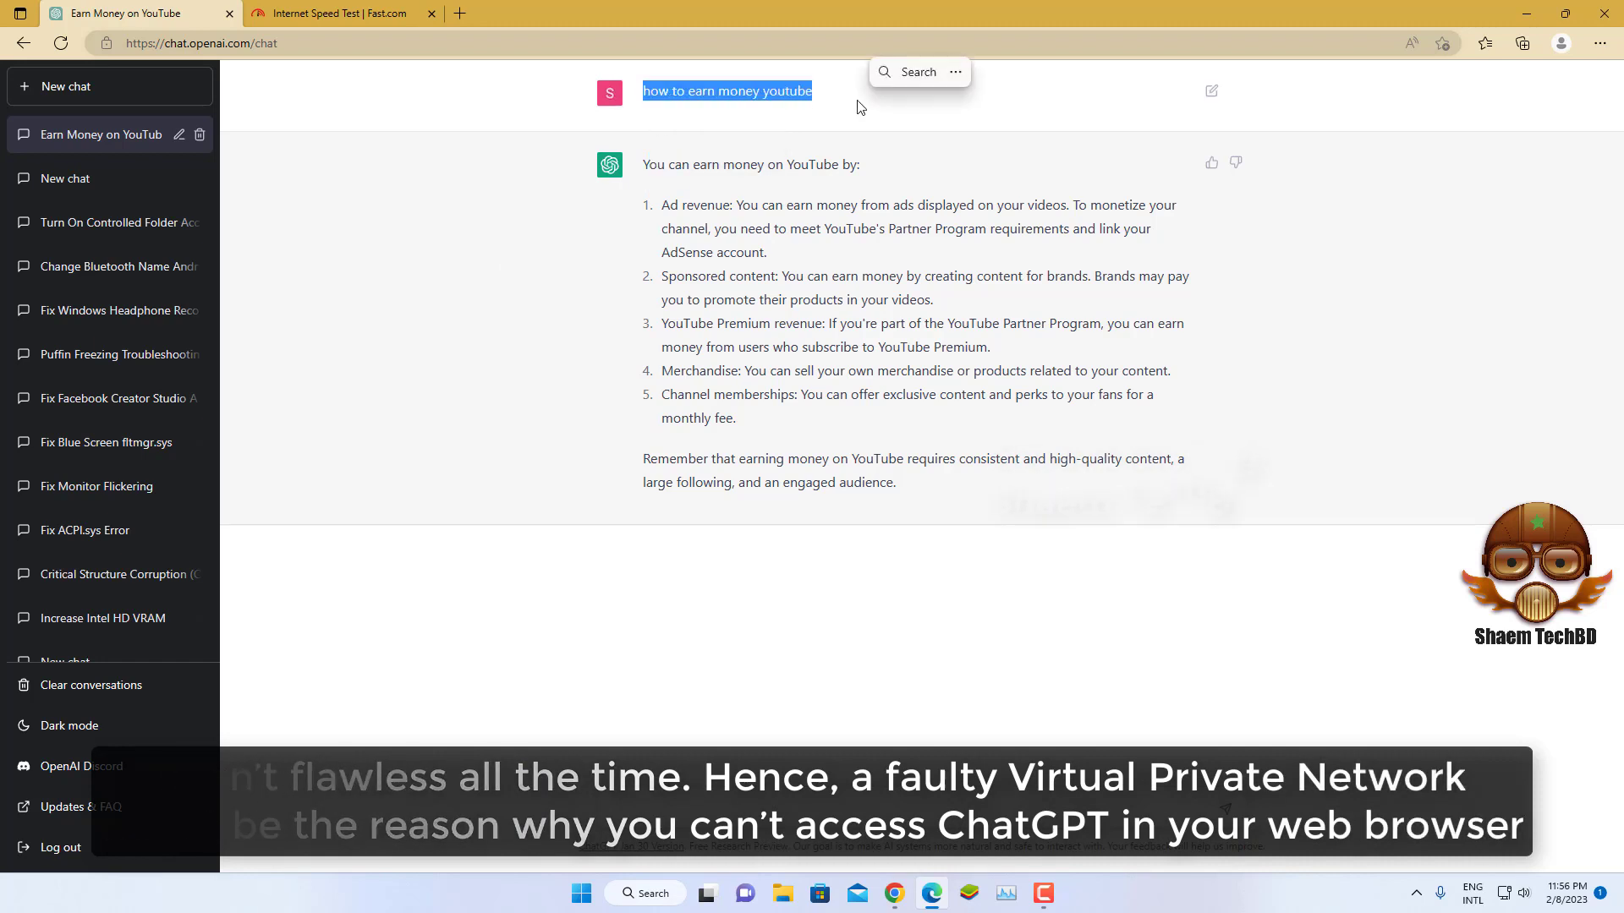
left_click(631, 799)
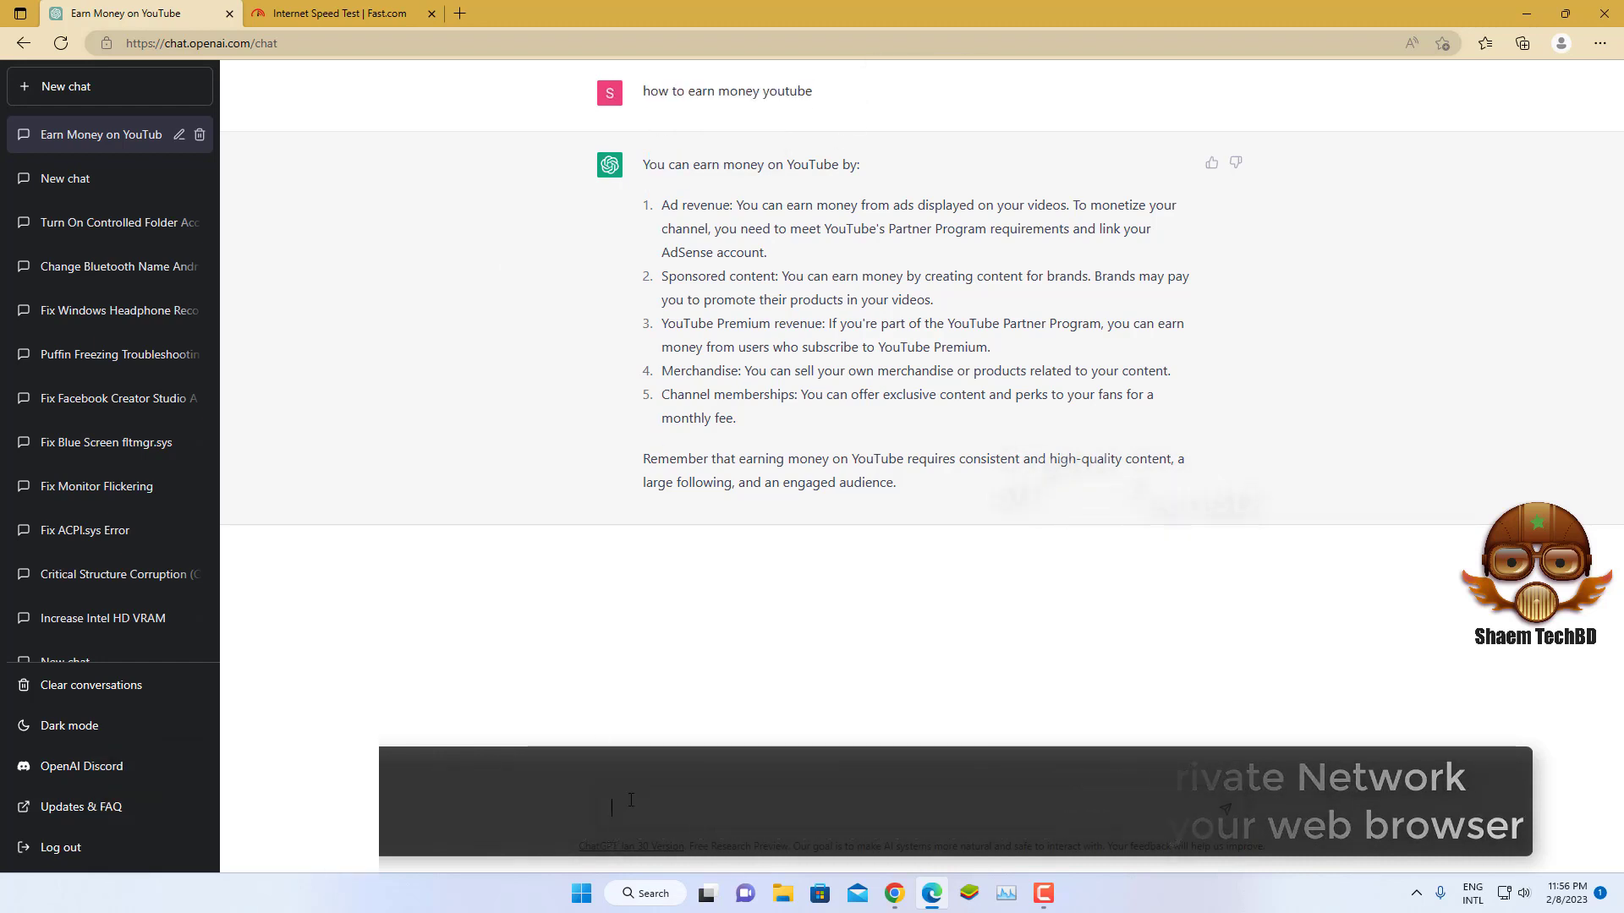
key("ctrl+v")
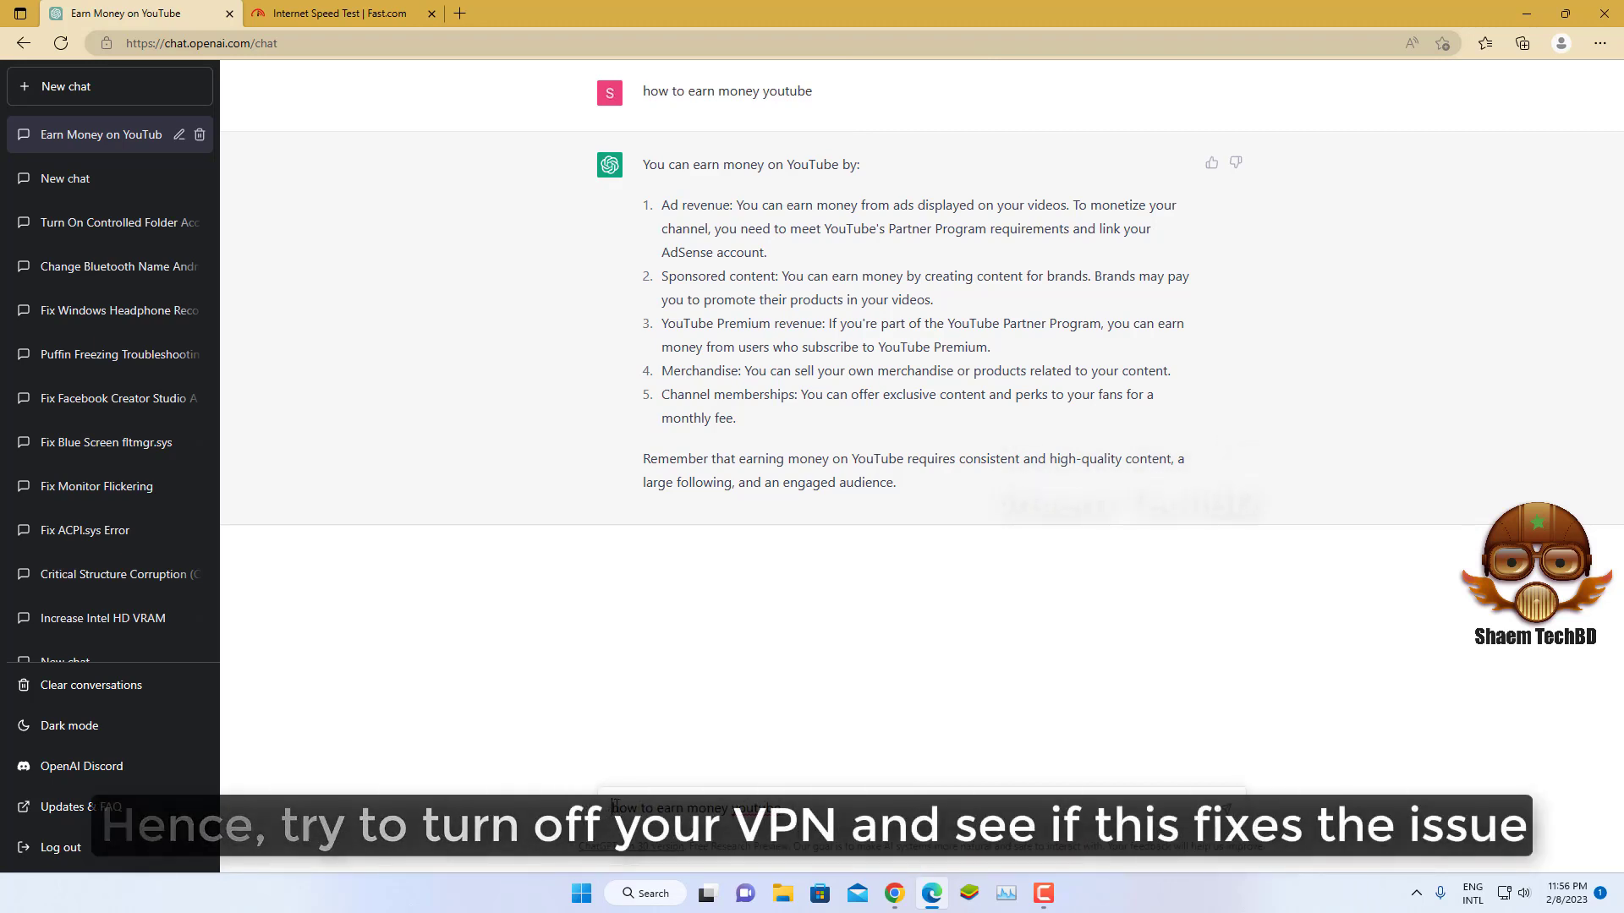
left_click(619, 807)
type("deta")
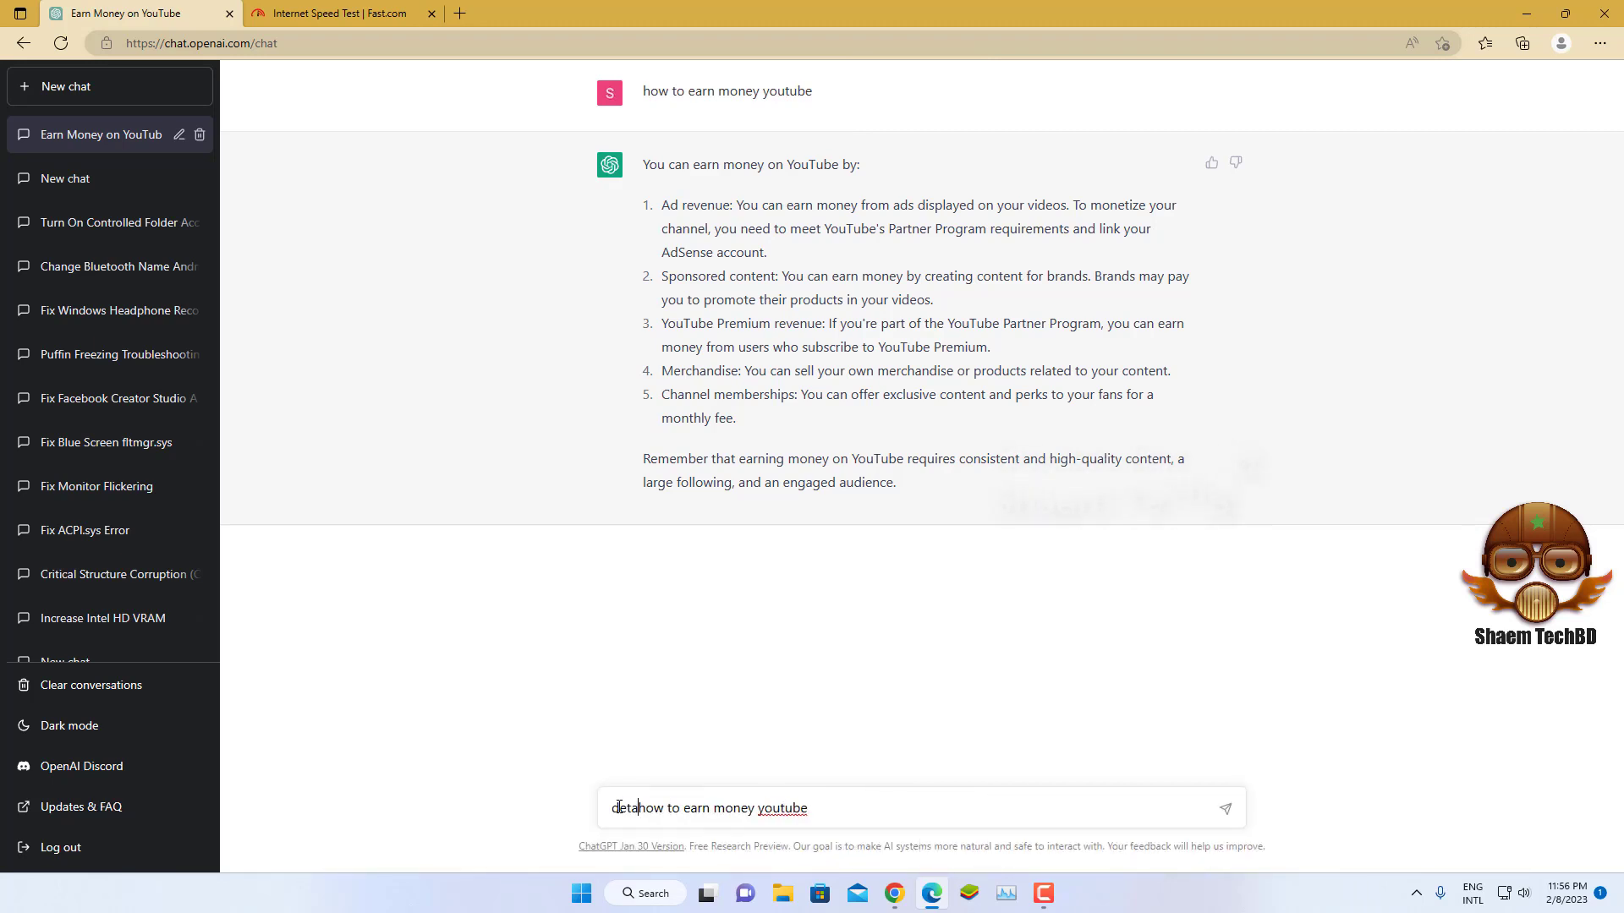
type("ils")
key("Return")
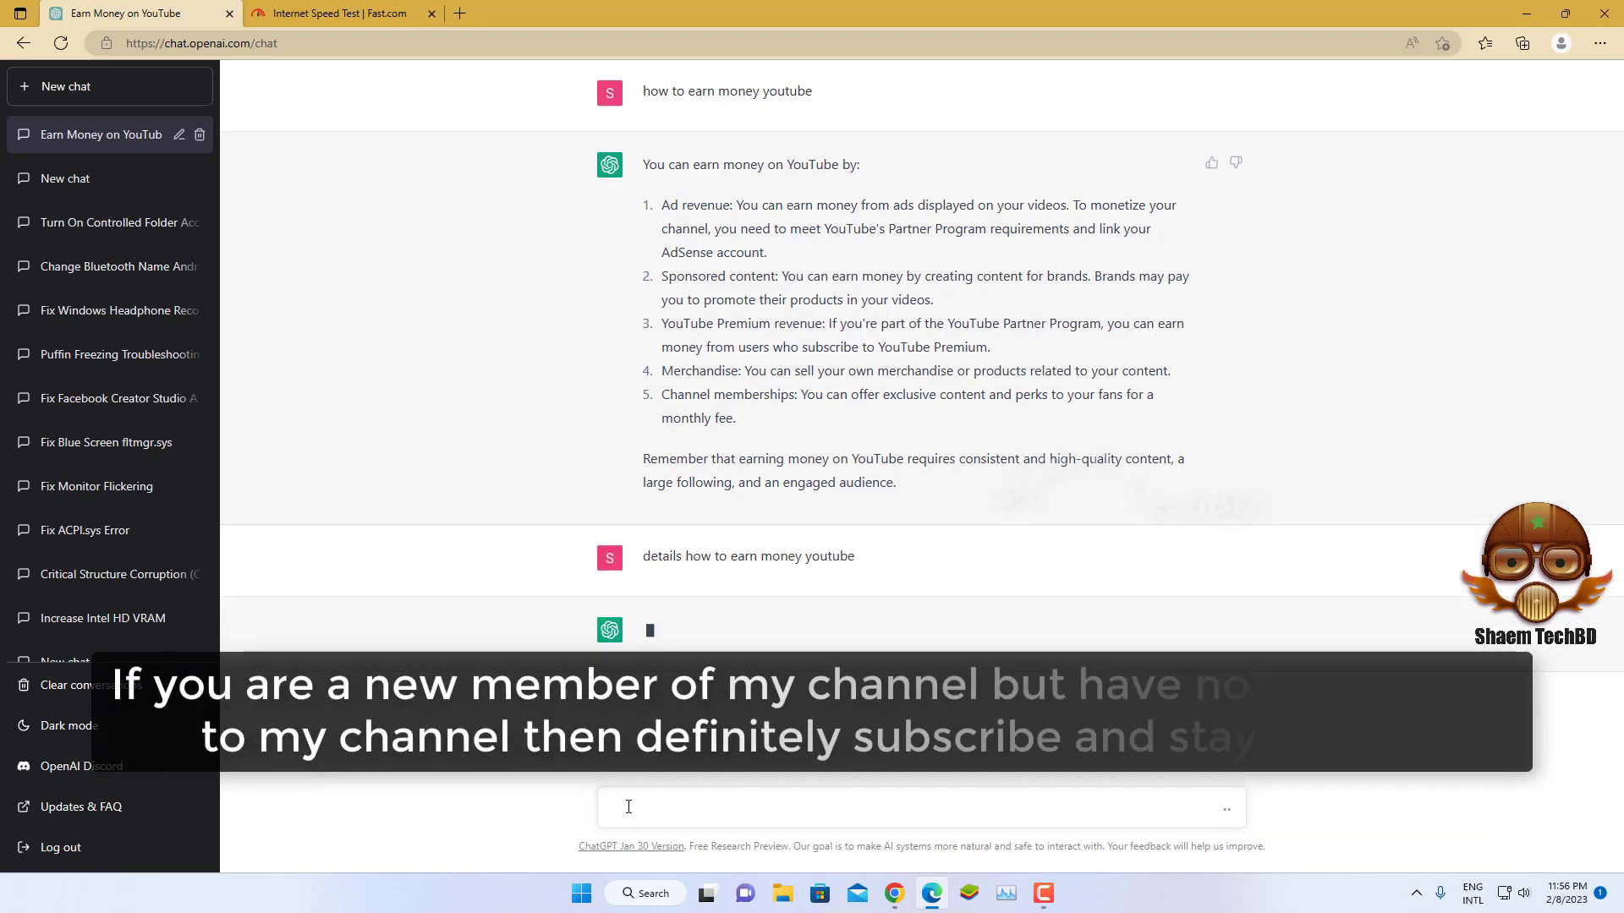